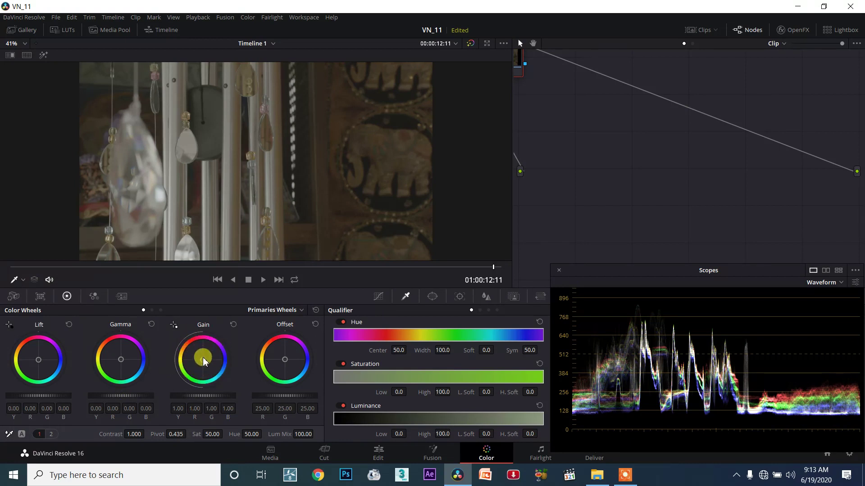
Step: Try a warm orange Gain shift and a brighter Gain, then reset and undo back to neutral 1.00
left_click_drag(204, 364, 190, 159)
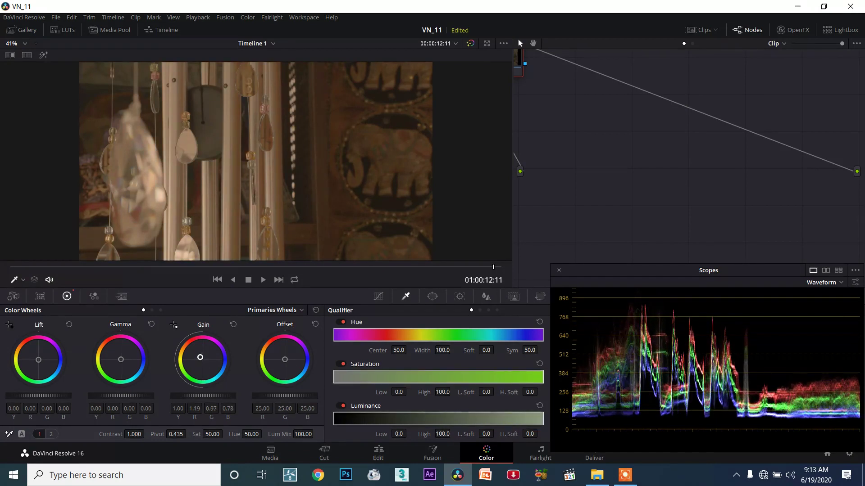
left_click(203, 362)
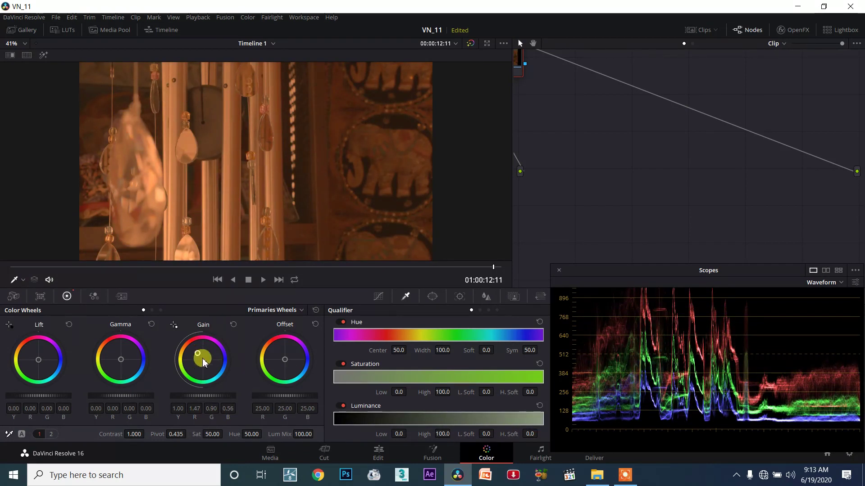
double_click(213, 355)
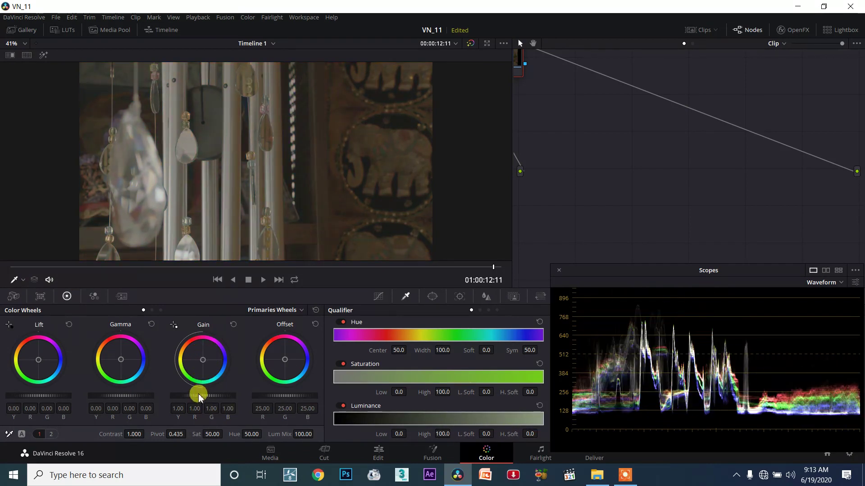
left_click_drag(199, 397, 228, 367)
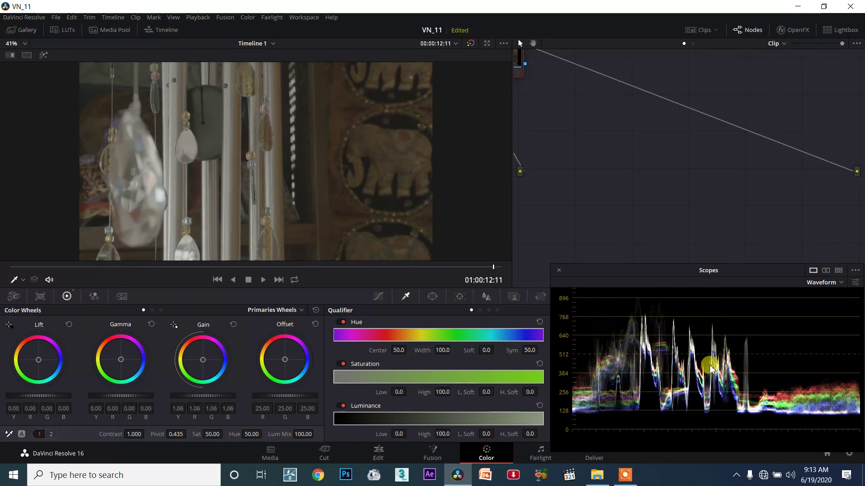
key("ctrl+z")
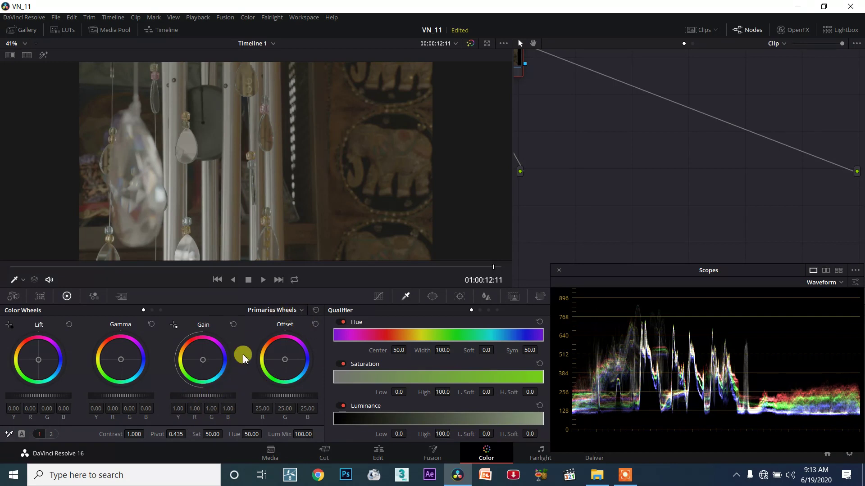
Step: Show the primaries as Bars, try and reset a Gain Y boost, then raise Gain red to 1.12
left_click(301, 311)
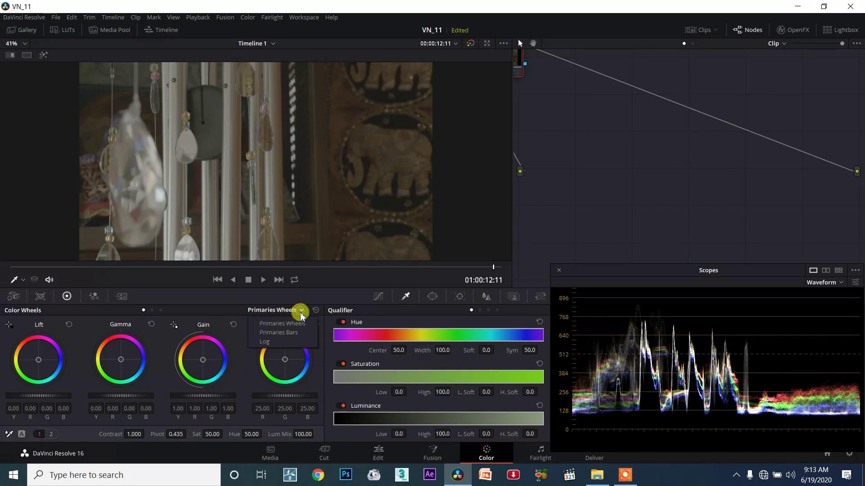
left_click(304, 335)
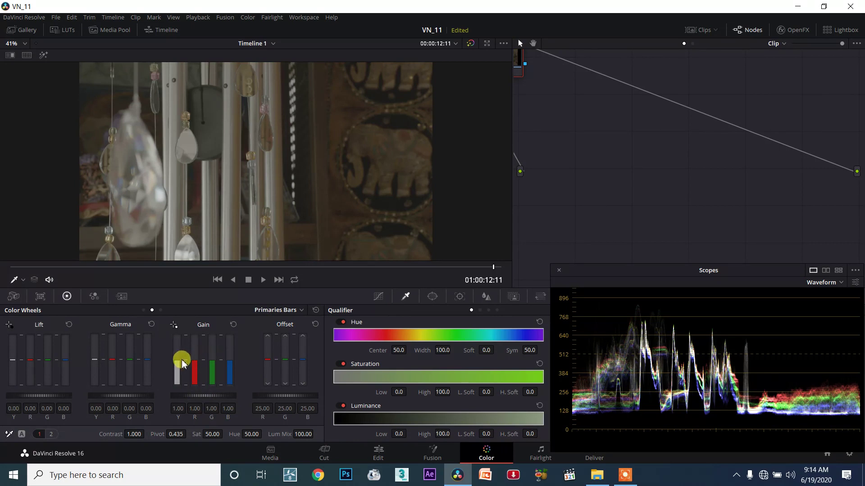
left_click_drag(180, 363, 680, 335)
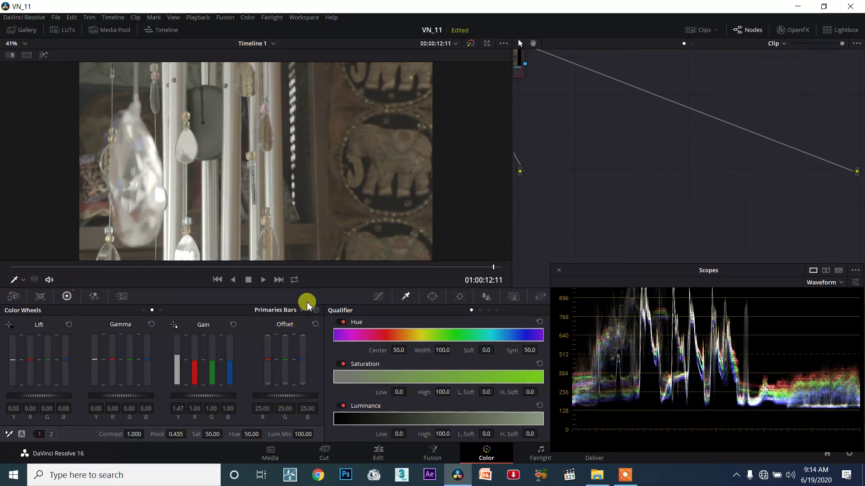
left_click(316, 310)
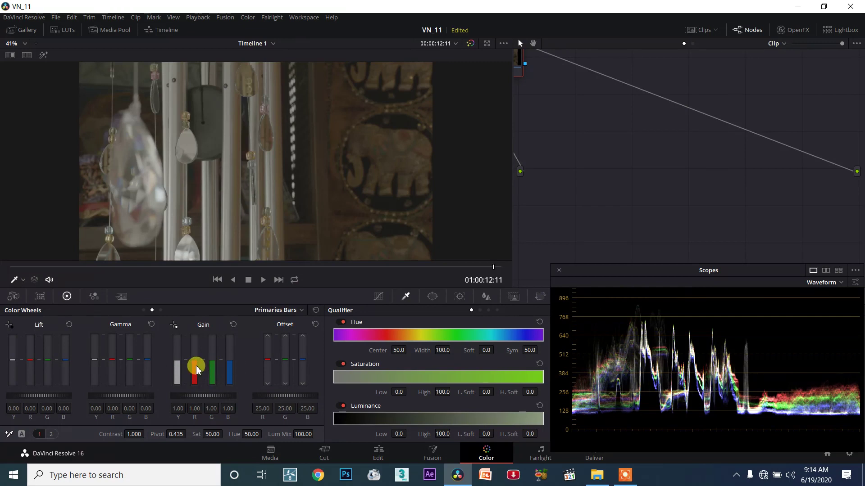
left_click_drag(196, 365, 196, 363)
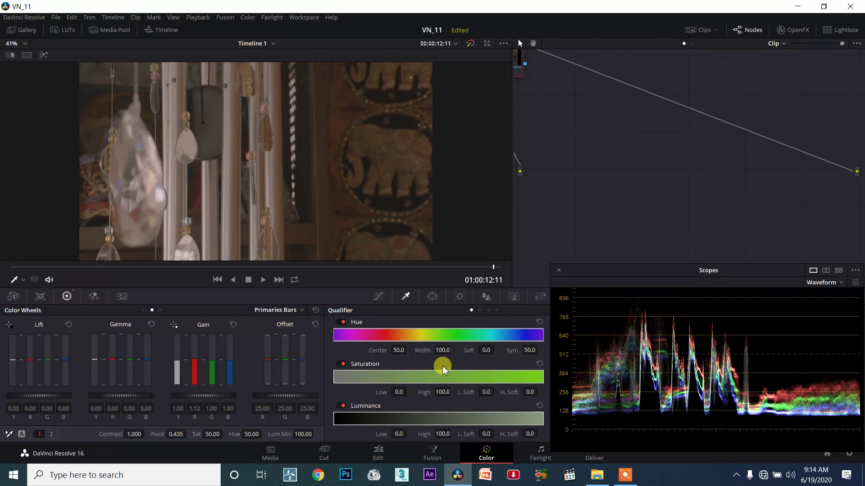
Step: Switch the scope to Histogram and push more red and green into the Gain bars
left_click(819, 284)
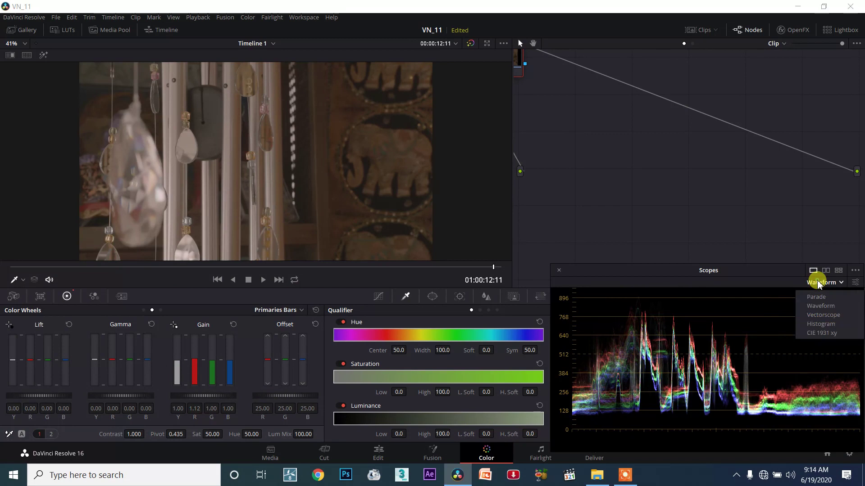
left_click(821, 324)
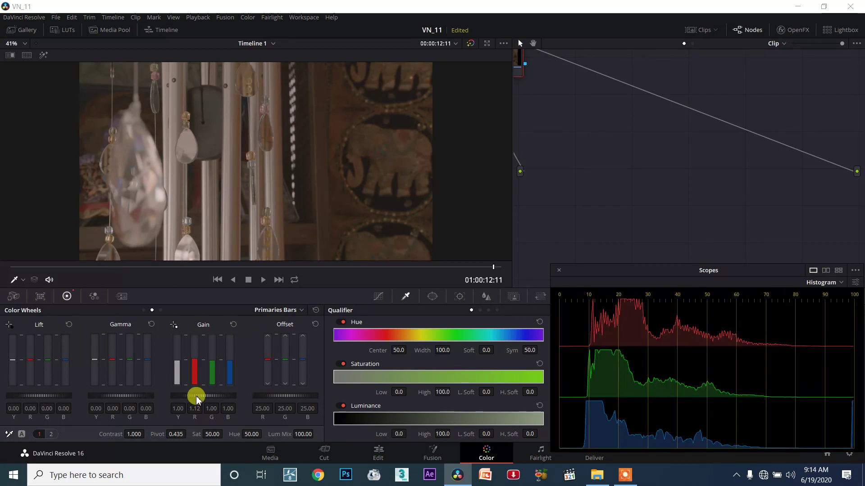
left_click_drag(194, 366, 195, 364)
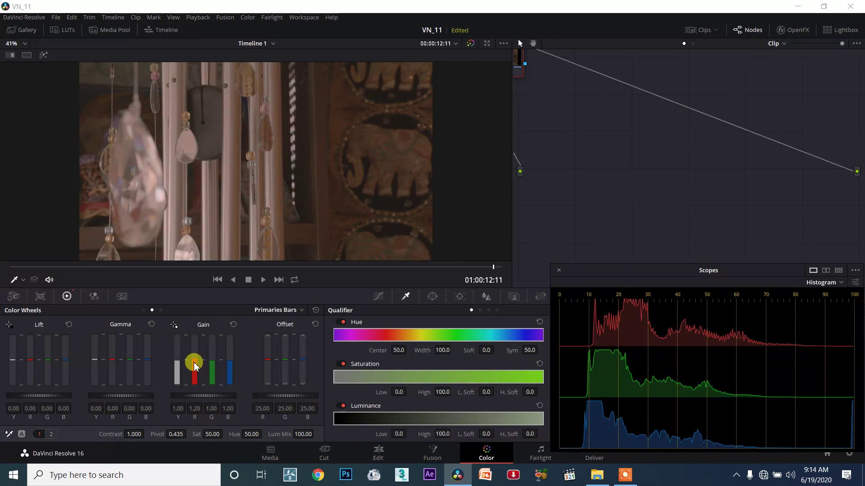
mouse_move(213, 365)
left_mouse_down()
mouse_move(230, 367)
mouse_move(132, 360)
left_mouse_up()
Step: Raise Lift red, set Gain Y to 1.23 with red at 1.13, lift Gamma, and lower Contrast to 1.038
left_click_drag(31, 367, 14, 357)
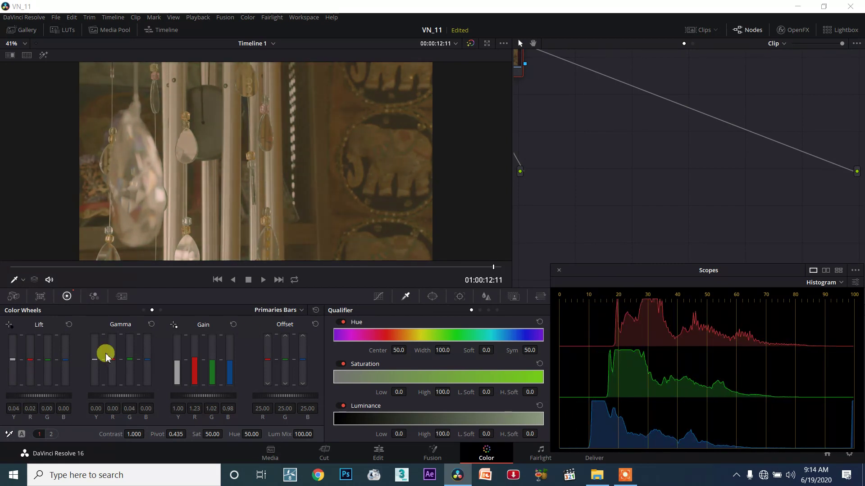
left_click_drag(177, 364, 198, 368)
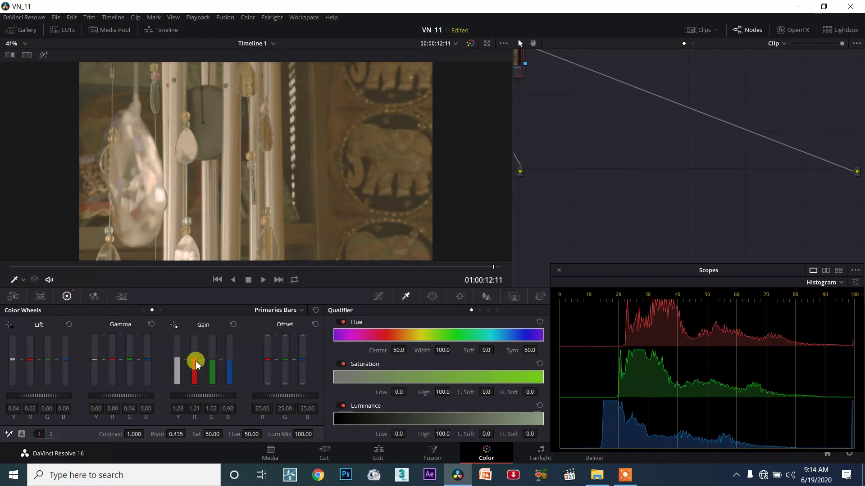
left_click(384, 169)
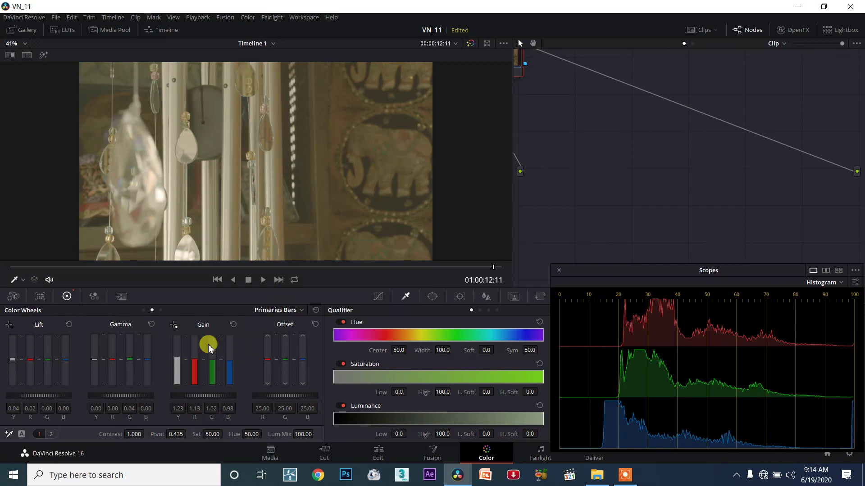
mouse_move(113, 358)
left_mouse_down()
mouse_move(95, 361)
mouse_move(115, 354)
left_mouse_up()
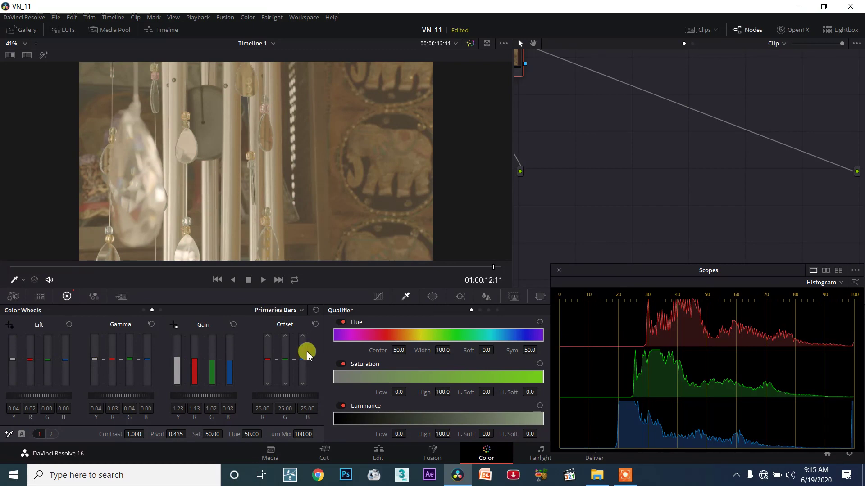
left_click_drag(136, 437, 128, 437)
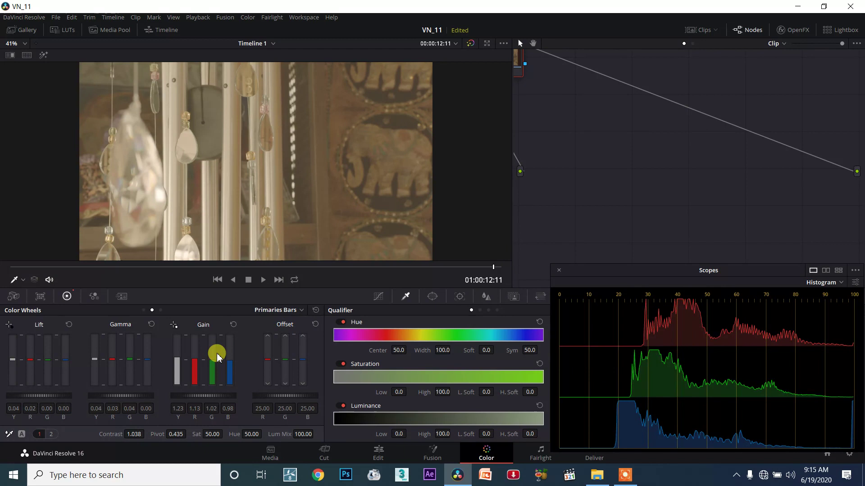
Step: Reset the grade, raise Gain to 1.26, and auto-balance highlights by sampling the bright crystal
left_click(316, 311)
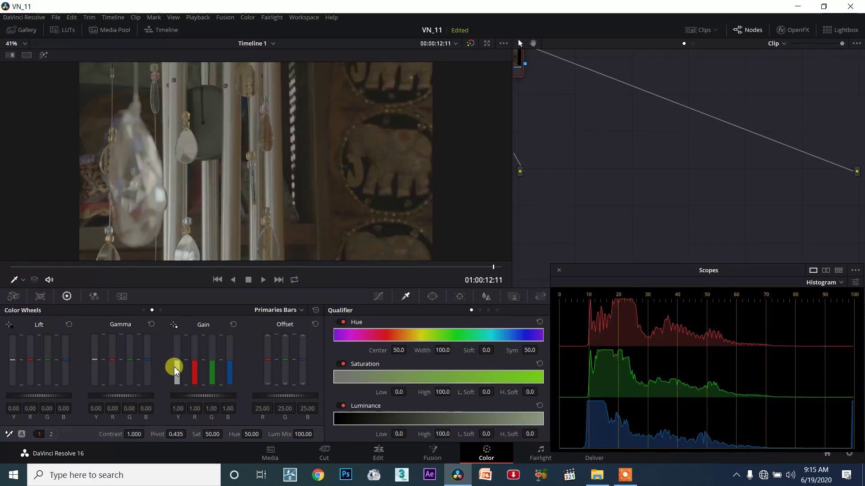
left_click_drag(176, 364, 197, 325)
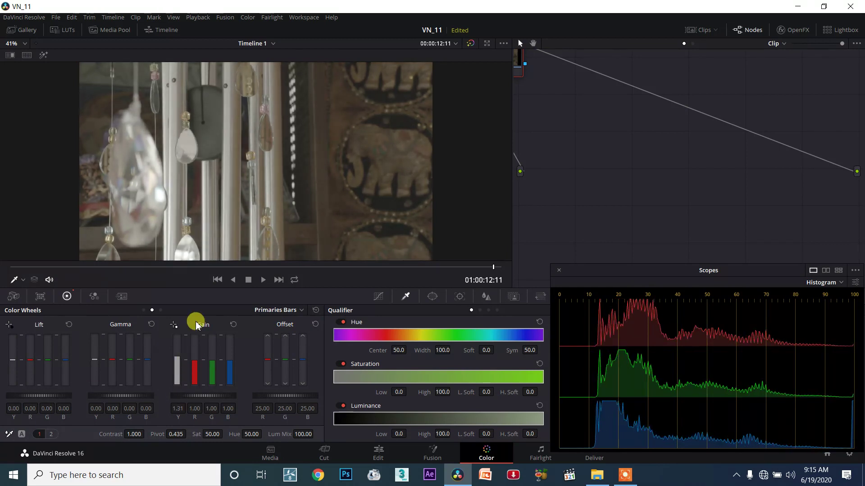
left_click(173, 325)
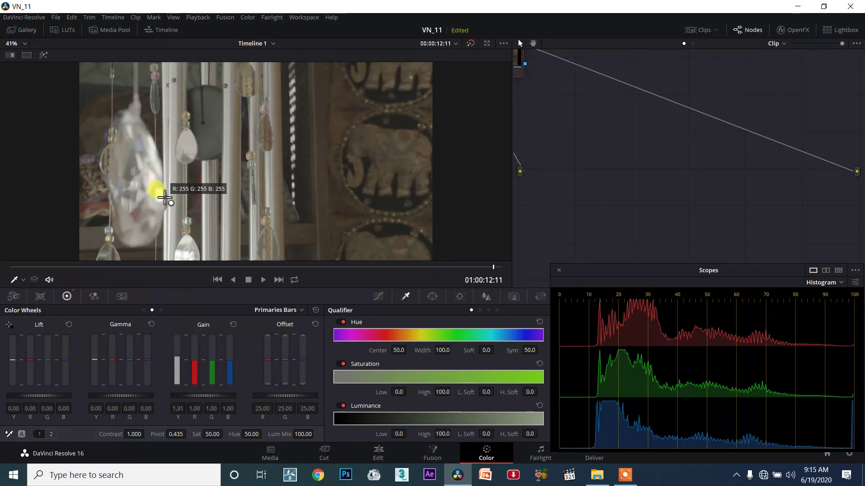
left_click_drag(180, 234, 168, 203)
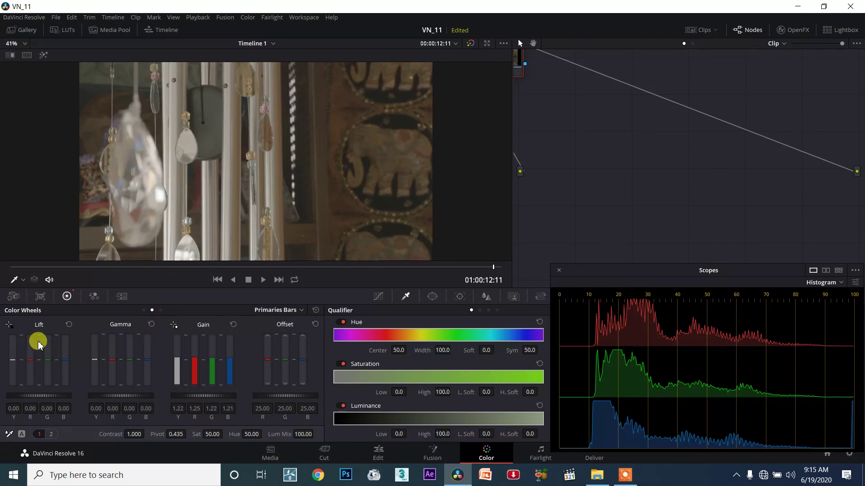
Step: Set the Lift black point from the dark background, then reset the primaries to defaults
left_click(9, 325)
left_click_drag(195, 209, 202, 220)
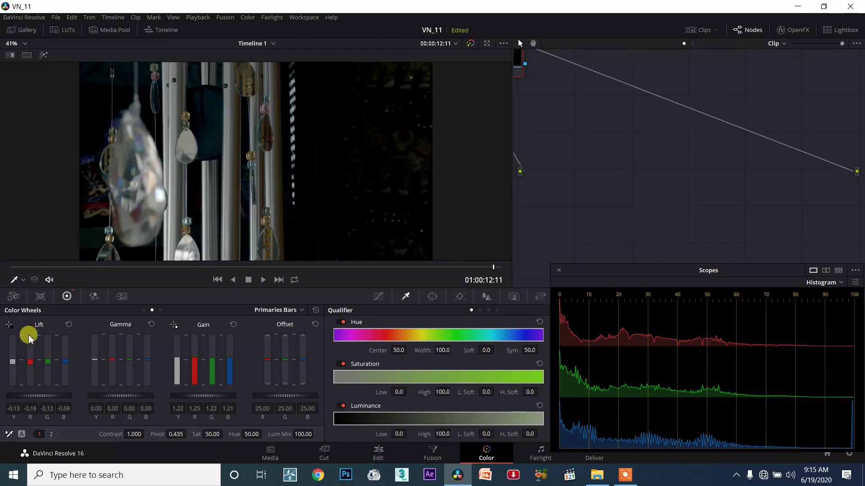
left_click(10, 325)
left_click_drag(202, 253, 265, 217)
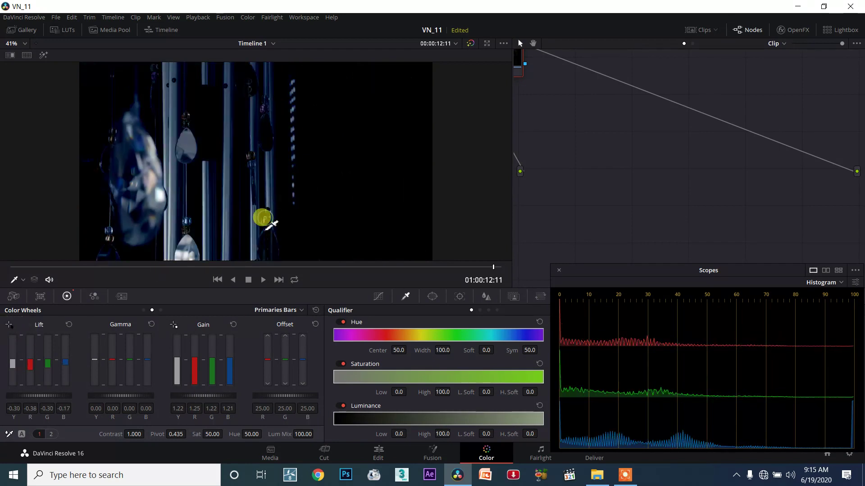
left_click(315, 310)
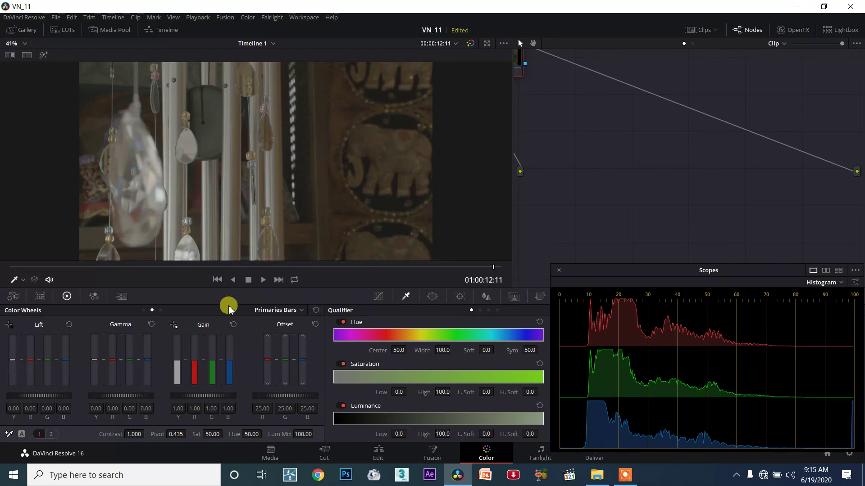
Step: Balance highlights from the bright crystal, nudge Gain green up, and slightly raise Lift and Gamma
left_click(179, 326)
left_click_drag(182, 223, 158, 190)
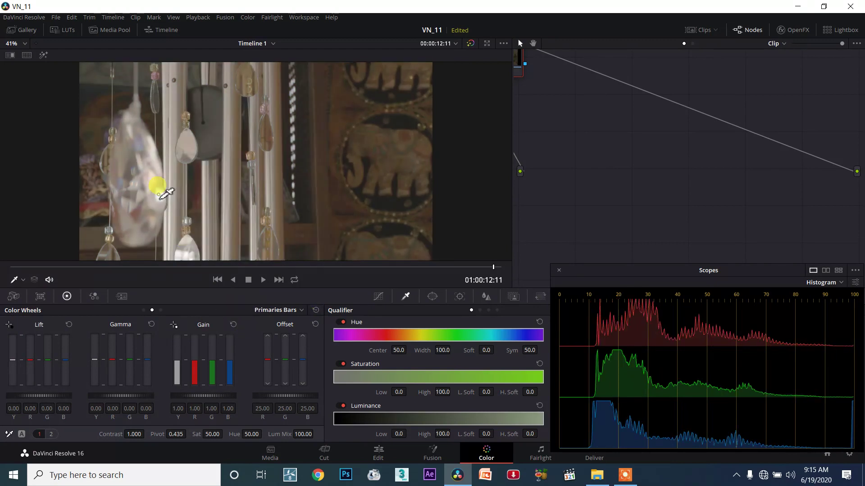
left_click_drag(209, 364, 215, 365)
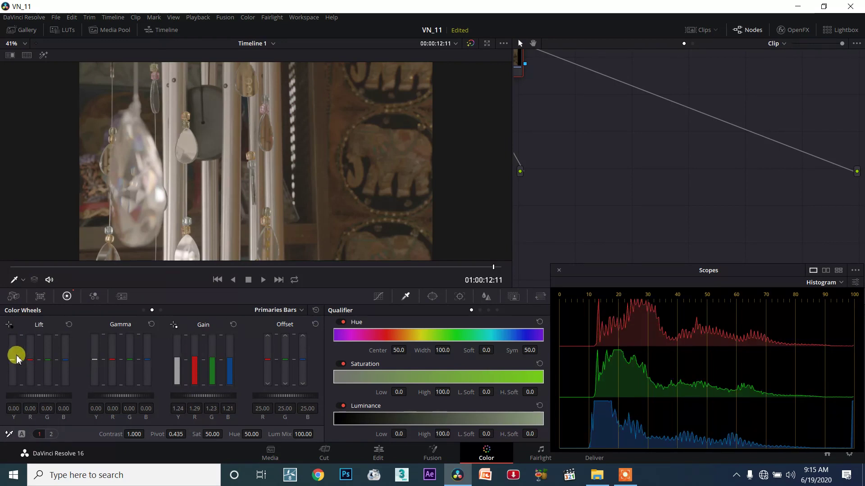
left_click_drag(17, 359, 13, 350)
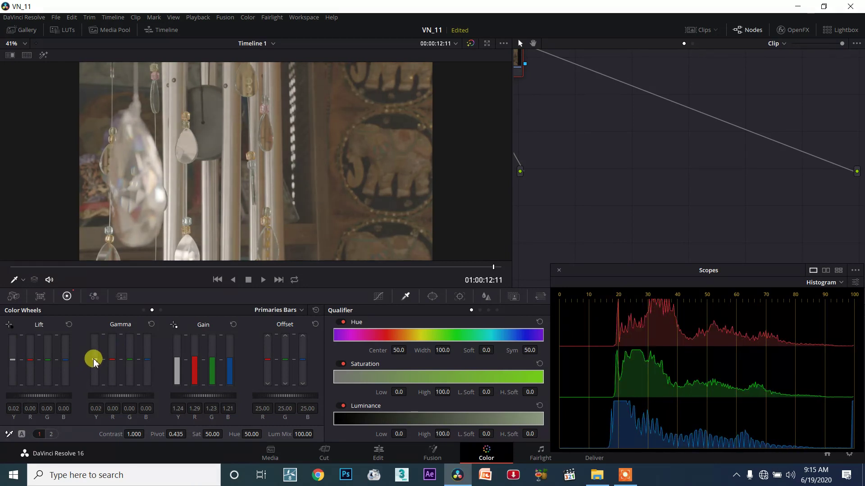
left_click_drag(93, 362, 93, 357)
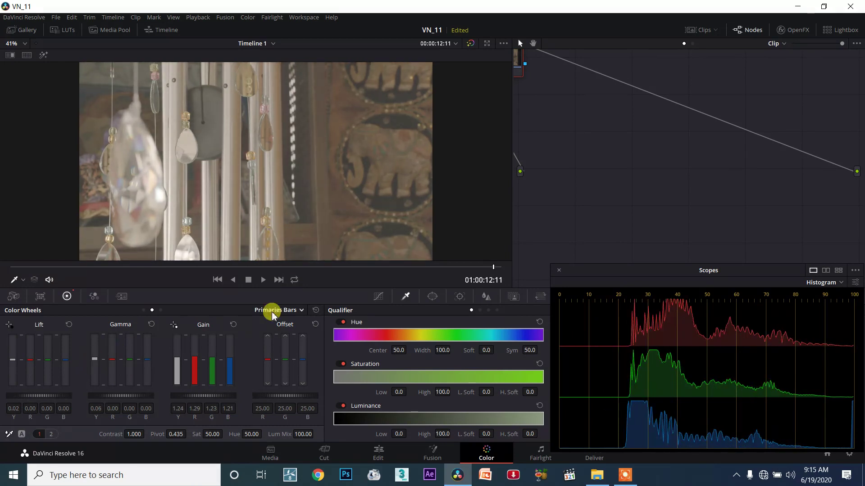
Step: Raise Contrast to 1.046, push Gain to about 1.30, and show the primaries as wheels
left_click_drag(133, 431, 173, 406)
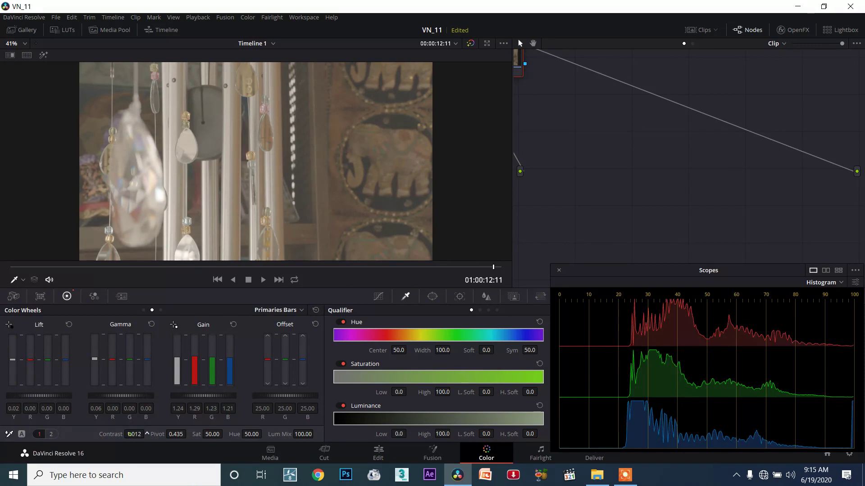
left_click_drag(178, 362, 231, 362)
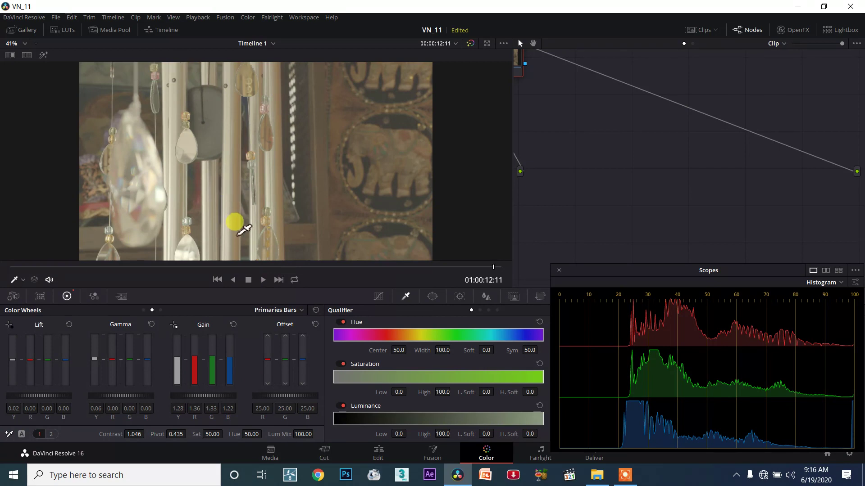
left_click(282, 310)
left_click(282, 324)
mouse_move(206, 393)
left_mouse_down()
mouse_move(198, 394)
mouse_move(211, 396)
left_mouse_up()
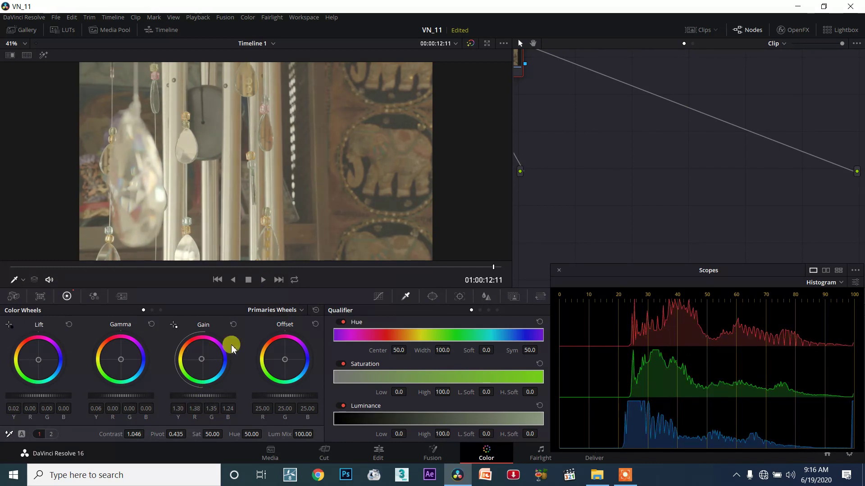
Step: Switch the primaries back to Bars and lower the blue Gain bar to 1.15
left_click(297, 310)
left_click(293, 332)
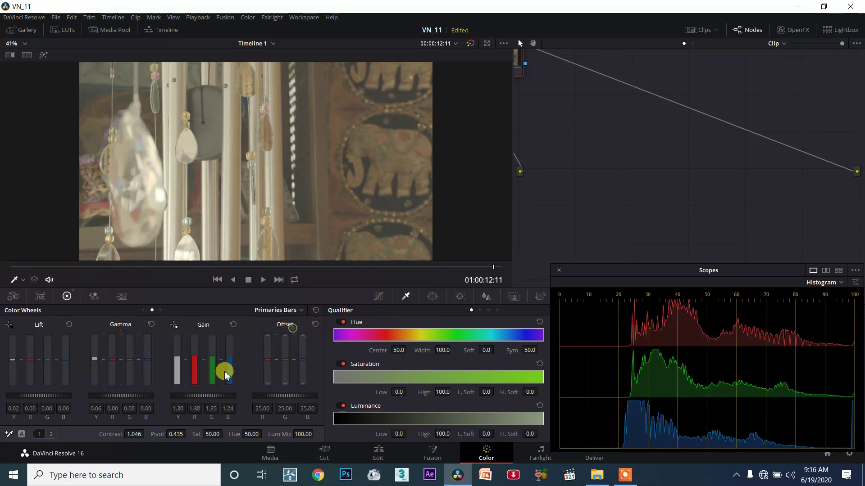
left_click_drag(228, 353, 230, 356)
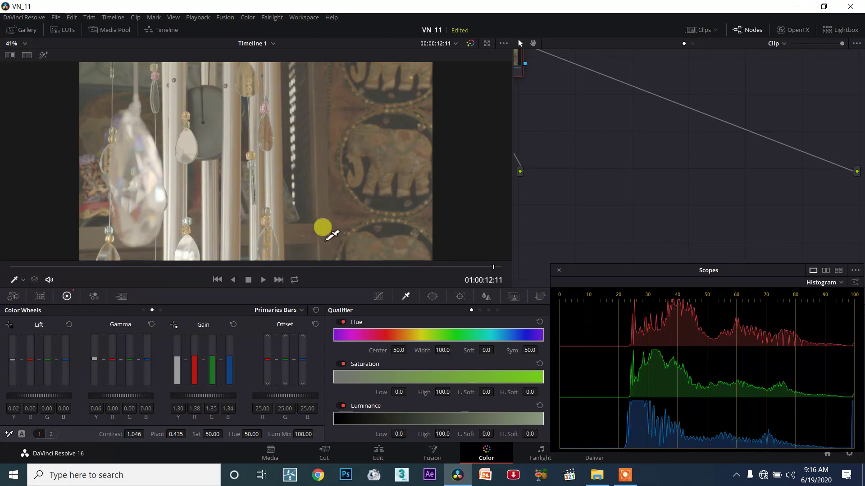
left_click_drag(229, 361, 230, 364)
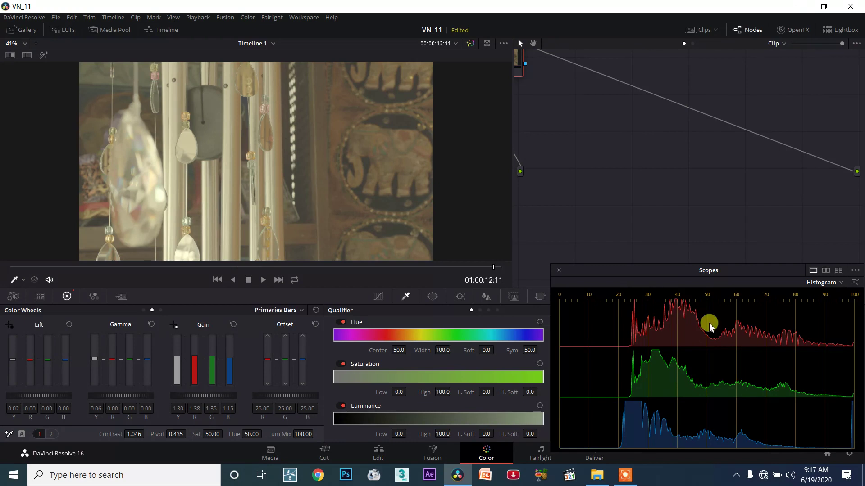
Step: Undock the histogram Scopes panel and move the floating window down and left over the node editor
left_click_drag(699, 262, 679, 168)
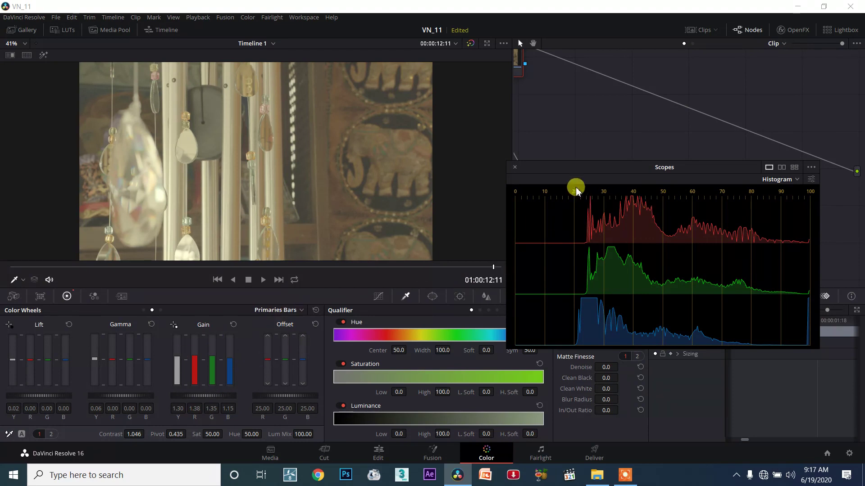
left_click_drag(597, 171, 579, 194)
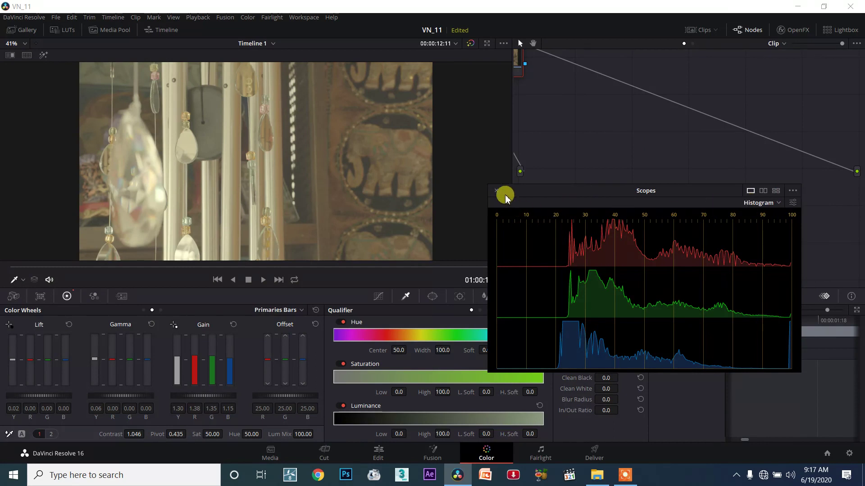
left_click(625, 481)
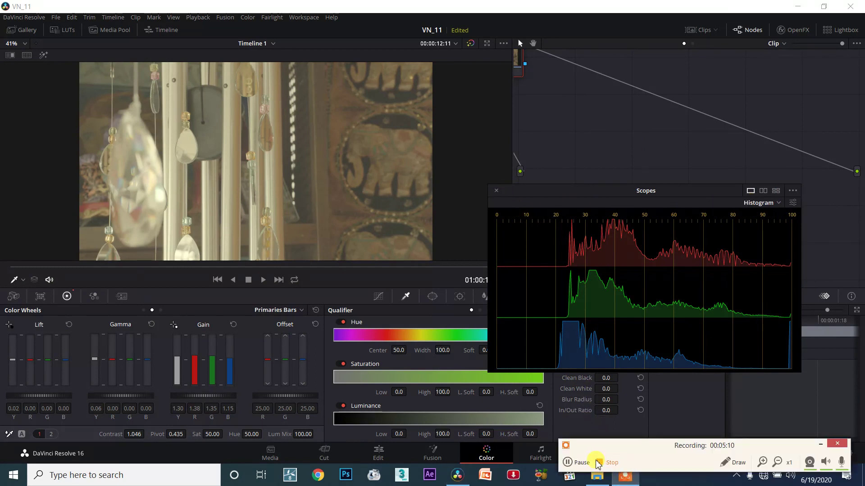